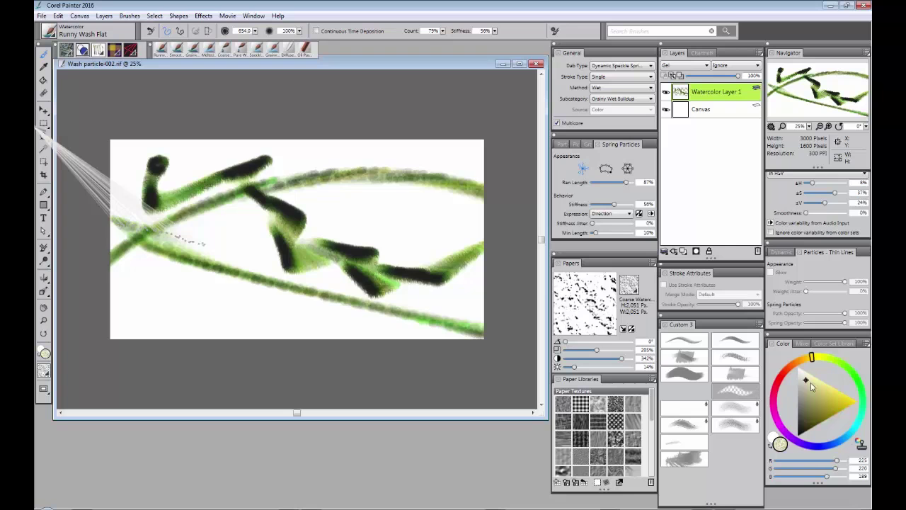
- Dab three spots of Runny Wash Flat watercolour around the centre of the painting
{"action": "left_click", "coordinate": [260, 250]}
{"action": "left_click", "coordinate": [348, 237]}
{"action": "left_click", "coordinate": [319, 181]}
- Turn off the star-shaped Spring Particles appearance and set the stiffness expression to Pressure
{"action": "left_click", "coordinate": [582, 169]}
{"action": "left_click", "coordinate": [610, 215]}
{"action": "left_click", "coordinate": [604, 246]}
- Paint long and short brownish wash strokes diagonally across the green shapes with Runny Wash Flat
{"action": "mouse_move", "coordinate": [131, 281]}
{"action": "left_mouse_down"}
{"action": "mouse_move", "coordinate": [370, 187]}
{"action": "mouse_move", "coordinate": [414, 179]}
{"action": "left_mouse_up"}
{"action": "mouse_move", "coordinate": [438, 227]}
{"action": "left_mouse_down"}
{"action": "mouse_move", "coordinate": [288, 306]}
{"action": "mouse_move", "coordinate": [190, 339]}
{"action": "left_mouse_up"}
{"action": "mouse_move", "coordinate": [211, 233]}
{"action": "left_mouse_down"}
{"action": "mouse_move", "coordinate": [384, 237]}
{"action": "mouse_move", "coordinate": [485, 164]}
{"action": "left_mouse_up"}
{"action": "mouse_move", "coordinate": [186, 207]}
{"action": "left_mouse_down"}
{"action": "mouse_move", "coordinate": [381, 245]}
{"action": "mouse_move", "coordinate": [498, 148]}
{"action": "left_mouse_up"}
{"action": "mouse_move", "coordinate": [229, 238]}
{"action": "left_mouse_down"}
{"action": "mouse_move", "coordinate": [453, 192]}
{"action": "mouse_move", "coordinate": [486, 165]}
{"action": "left_mouse_up"}
{"action": "left_click_drag", "start_coordinate": [237, 229], "coordinate": [263, 191]}
{"action": "left_click_drag", "start_coordinate": [319, 221], "coordinate": [387, 170]}
{"action": "mouse_move", "coordinate": [197, 216]}
{"action": "left_mouse_down"}
{"action": "mouse_move", "coordinate": [217, 183]}
{"action": "mouse_move", "coordinate": [246, 175]}
{"action": "left_mouse_up"}
{"action": "left_click_drag", "start_coordinate": [166, 231], "coordinate": [214, 171]}
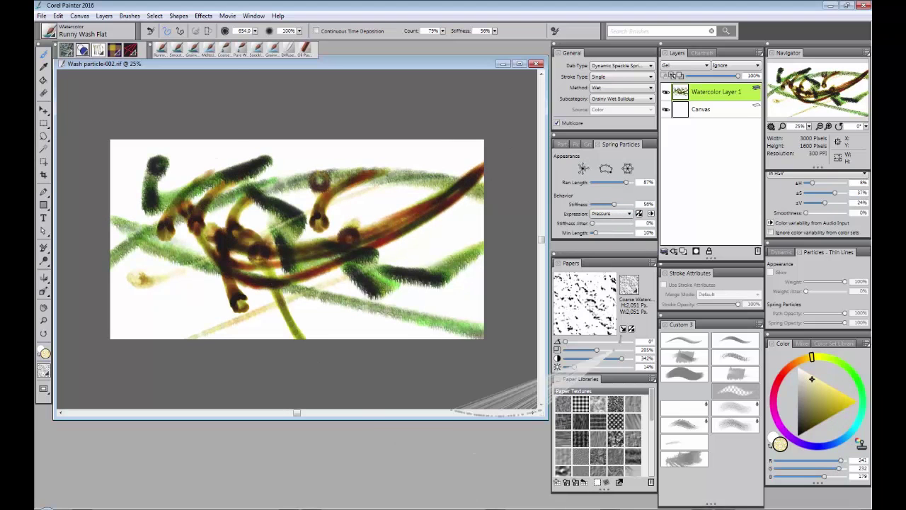
- Work back into the dark watercolour areas near the centre with the Wetting Agent brush, adjusting its size
{"action": "left_click", "coordinate": [48, 29]}
{"action": "left_click", "coordinate": [172, 290]}
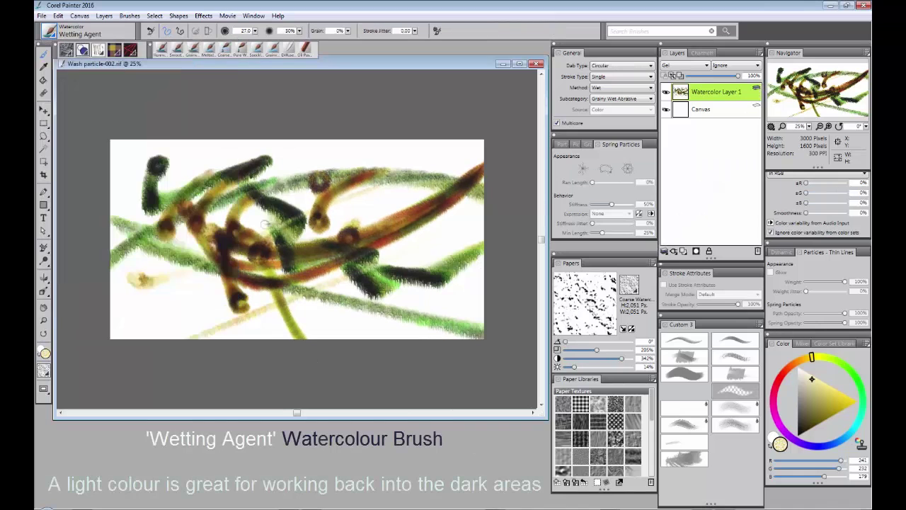
{"action": "mouse_move", "coordinate": [258, 223]}
{"action": "left_mouse_down"}
{"action": "mouse_move", "coordinate": [237, 241]}
{"action": "mouse_move", "coordinate": [290, 241]}
{"action": "mouse_move", "coordinate": [269, 213]}
{"action": "mouse_move", "coordinate": [278, 242]}
{"action": "mouse_move", "coordinate": [250, 243]}
{"action": "mouse_move", "coordinate": [231, 198]}
{"action": "left_mouse_up"}
{"action": "left_click_drag", "start_coordinate": [423, 235], "coordinate": [408, 225], "text": "ctrl+alt"}
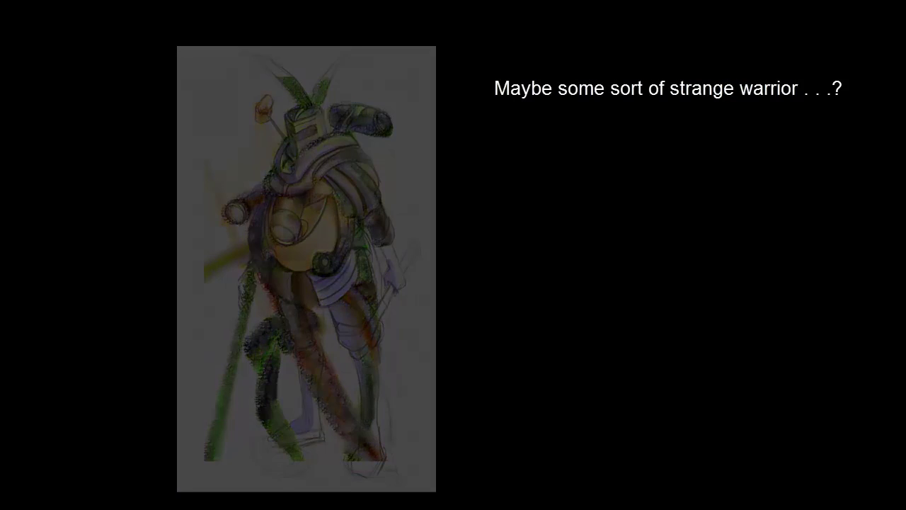
- Paint mottled green wash marks across the upper middle of the cream canvas with Runny Wash Flat
{"action": "left_click_drag", "start_coordinate": [274, 193], "coordinate": [283, 222]}
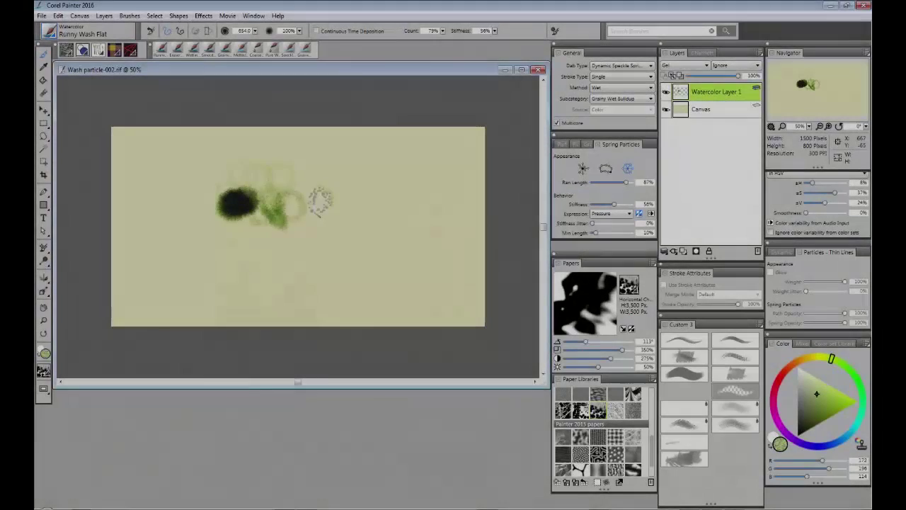
{"action": "left_click_drag", "start_coordinate": [320, 195], "coordinate": [304, 227]}
{"action": "left_click_drag", "start_coordinate": [354, 201], "coordinate": [325, 225]}
{"action": "left_click", "coordinate": [310, 166]}
{"action": "mouse_move", "coordinate": [357, 182]}
{"action": "left_mouse_down"}
{"action": "mouse_move", "coordinate": [330, 217]}
{"action": "mouse_move", "coordinate": [315, 220]}
{"action": "mouse_move", "coordinate": [307, 258]}
{"action": "left_mouse_up"}
- Set a near-white colour (253, 255, 244) and add wash dabs and a long stroke down to the lower edge
{"action": "left_click", "coordinate": [800, 369]}
{"action": "left_click", "coordinate": [258, 237]}
{"action": "left_click", "coordinate": [242, 174]}
{"action": "mouse_move", "coordinate": [221, 185]}
{"action": "left_mouse_down"}
{"action": "mouse_move", "coordinate": [215, 235]}
{"action": "mouse_move", "coordinate": [266, 232]}
{"action": "left_mouse_up"}
{"action": "mouse_move", "coordinate": [354, 161]}
{"action": "left_mouse_down"}
{"action": "mouse_move", "coordinate": [403, 269]}
{"action": "mouse_move", "coordinate": [395, 334]}
{"action": "left_mouse_up"}
- Choose another wet brush subcategory and paint short strokes at the left end and middle of the green shape
{"action": "left_click", "coordinate": [640, 101]}
{"action": "left_click", "coordinate": [623, 118]}
{"action": "mouse_move", "coordinate": [214, 187]}
{"action": "left_mouse_down"}
{"action": "mouse_move", "coordinate": [264, 225]}
{"action": "mouse_move", "coordinate": [202, 222]}
{"action": "left_mouse_up"}
{"action": "mouse_move", "coordinate": [311, 213]}
{"action": "left_mouse_down"}
{"action": "mouse_move", "coordinate": [300, 219]}
{"action": "mouse_move", "coordinate": [340, 185]}
{"action": "mouse_move", "coordinate": [361, 228]}
{"action": "left_mouse_up"}
- Set the brush subcategory to Real Wet Buildup and sweep a wash across the shape's left half
{"action": "left_click", "coordinate": [650, 100]}
{"action": "left_click", "coordinate": [611, 133]}
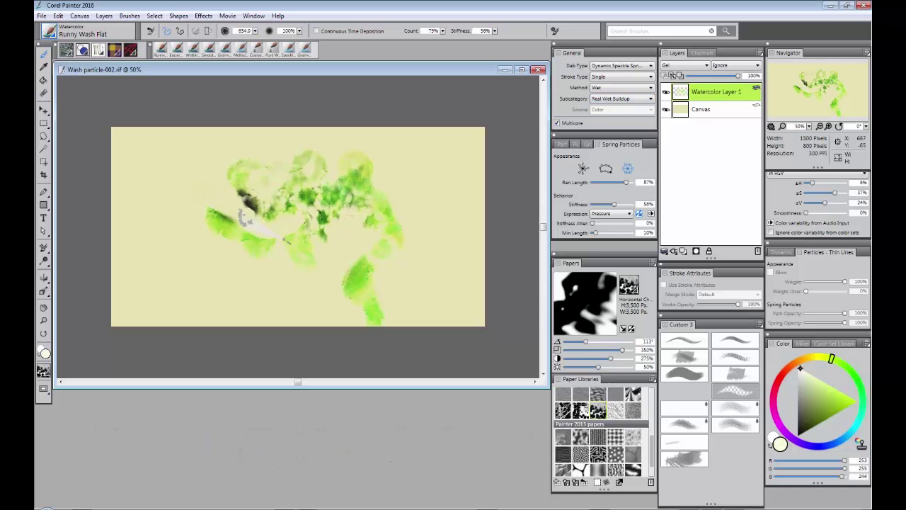
{"action": "mouse_move", "coordinate": [168, 201]}
{"action": "left_mouse_down"}
{"action": "mouse_move", "coordinate": [213, 258]}
{"action": "mouse_move", "coordinate": [323, 237]}
{"action": "left_mouse_up"}
- Switch the brush to another Real Wet subcategory and brush over the green patch at the shape's left end
{"action": "left_click", "coordinate": [620, 98]}
{"action": "left_click", "coordinate": [610, 141]}
{"action": "left_click_drag", "start_coordinate": [272, 250], "coordinate": [228, 216]}
- Set the brush subcategory to Real Dry Buildup and layer overlapping dark green marks on the shape's right end
{"action": "left_click", "coordinate": [620, 99]}
{"action": "left_click", "coordinate": [611, 127]}
{"action": "mouse_move", "coordinate": [395, 201]}
{"action": "left_mouse_down"}
{"action": "mouse_move", "coordinate": [420, 225]}
{"action": "mouse_move", "coordinate": [382, 181]}
{"action": "mouse_move", "coordinate": [432, 213]}
{"action": "left_mouse_up"}
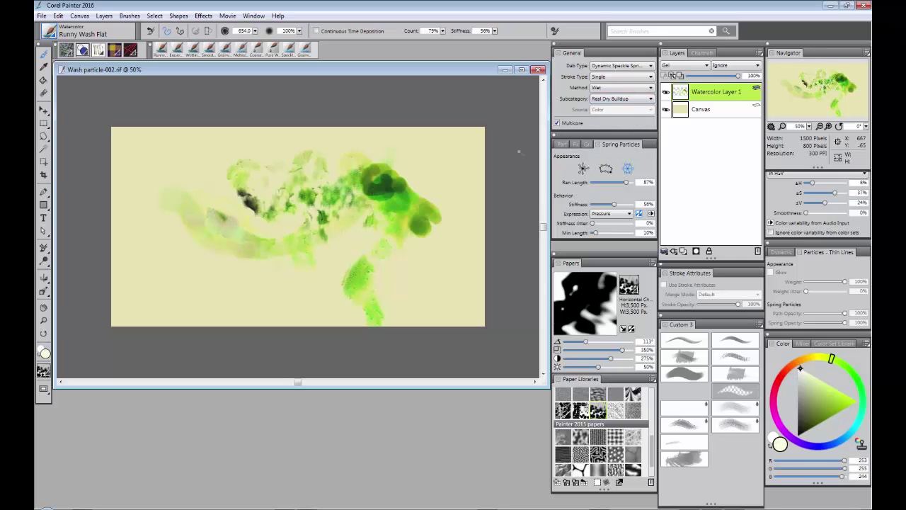
- Set the brush subcategory to Grainy Wet Buildup and paint two long diagonal strokes beneath the green shape
{"action": "left_click", "coordinate": [619, 98]}
{"action": "left_click", "coordinate": [615, 128]}
{"action": "left_click", "coordinate": [642, 100]}
{"action": "left_click", "coordinate": [613, 114]}
{"action": "mouse_move", "coordinate": [213, 280]}
{"action": "left_mouse_down"}
{"action": "mouse_move", "coordinate": [232, 262]}
{"action": "mouse_move", "coordinate": [291, 260]}
{"action": "mouse_move", "coordinate": [432, 212]}
{"action": "left_mouse_up"}
{"action": "left_click_drag", "start_coordinate": [277, 296], "coordinate": [454, 201]}
- Sprinkle salt texture into the dark green areas at both ends with the Eraser Salt brush
{"action": "left_click", "coordinate": [48, 30]}
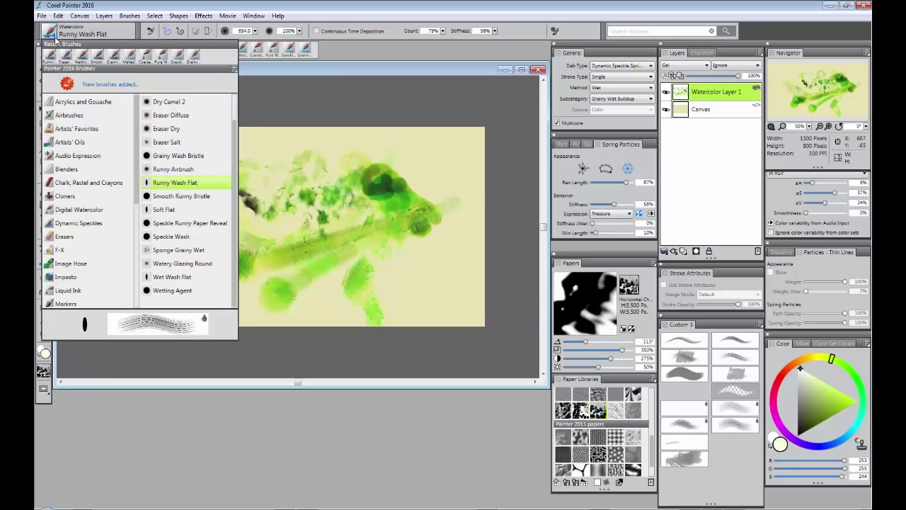
{"action": "left_click", "coordinate": [159, 141]}
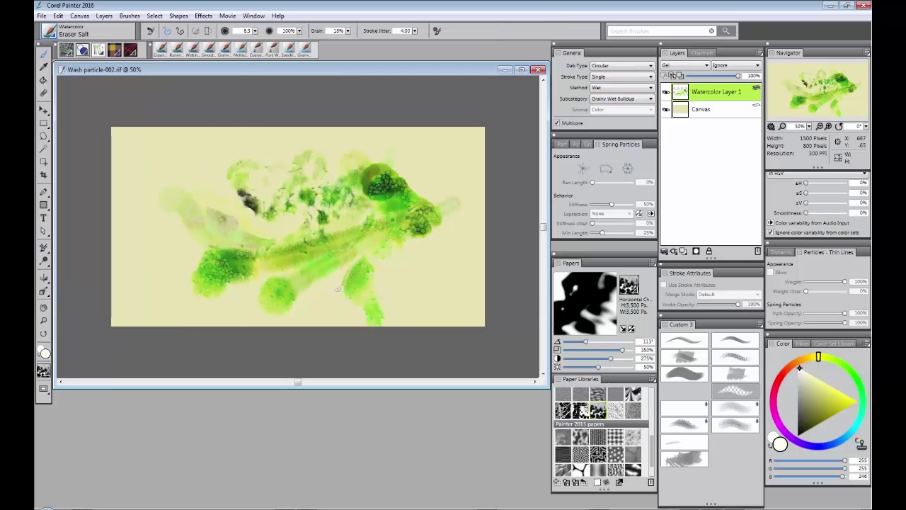
- Using Runny Wash Flat with a pale mint green and Real Wet Buildup, paint a wash over the shape's left side
{"action": "left_click", "coordinate": [49, 31]}
{"action": "left_click", "coordinate": [186, 170]}
{"action": "left_click", "coordinate": [860, 386]}
{"action": "left_click", "coordinate": [811, 376]}
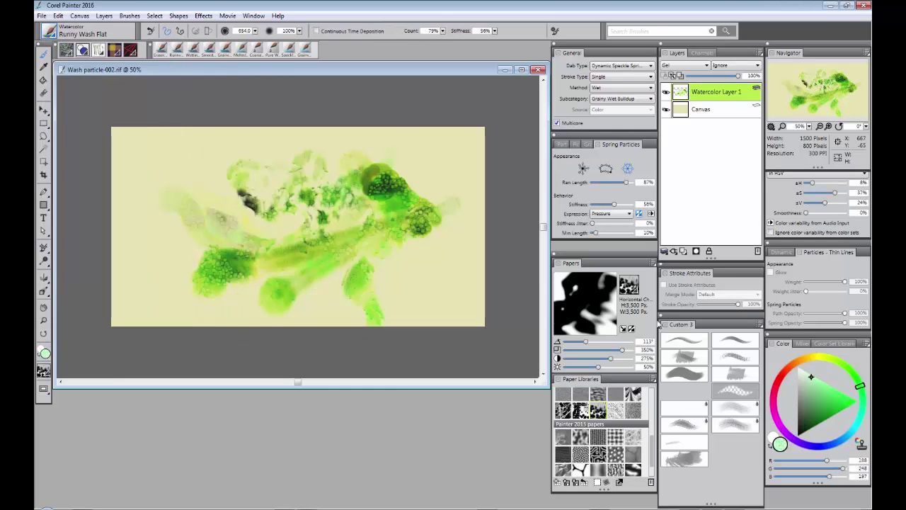
{"action": "left_click", "coordinate": [629, 100]}
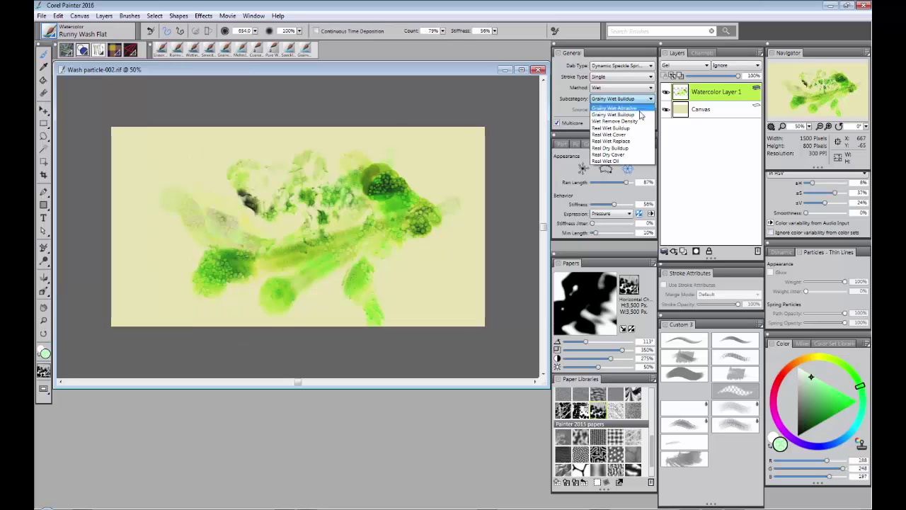
{"action": "left_click", "coordinate": [623, 128]}
{"action": "mouse_move", "coordinate": [213, 200]}
{"action": "left_mouse_down"}
{"action": "mouse_move", "coordinate": [236, 226]}
{"action": "mouse_move", "coordinate": [275, 241]}
{"action": "left_mouse_up"}
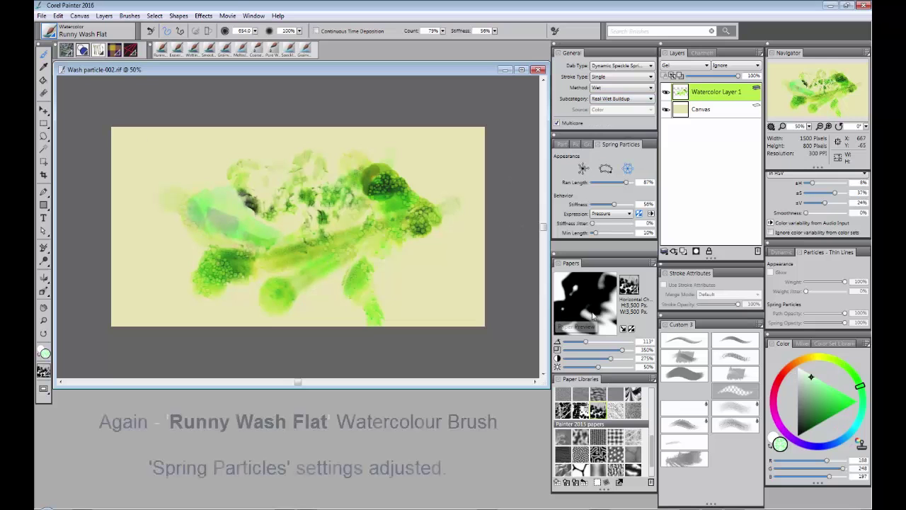
- Choose the Window Frost paper and a green of 153, 223, 164, and paint washes along the lower body
{"action": "left_click", "coordinate": [563, 411]}
{"action": "left_click", "coordinate": [814, 384]}
{"action": "mouse_move", "coordinate": [260, 272]}
{"action": "left_mouse_down"}
{"action": "mouse_move", "coordinate": [440, 244]}
{"action": "mouse_move", "coordinate": [386, 174]}
{"action": "mouse_move", "coordinate": [319, 273]}
{"action": "mouse_move", "coordinate": [223, 248]}
{"action": "left_mouse_up"}
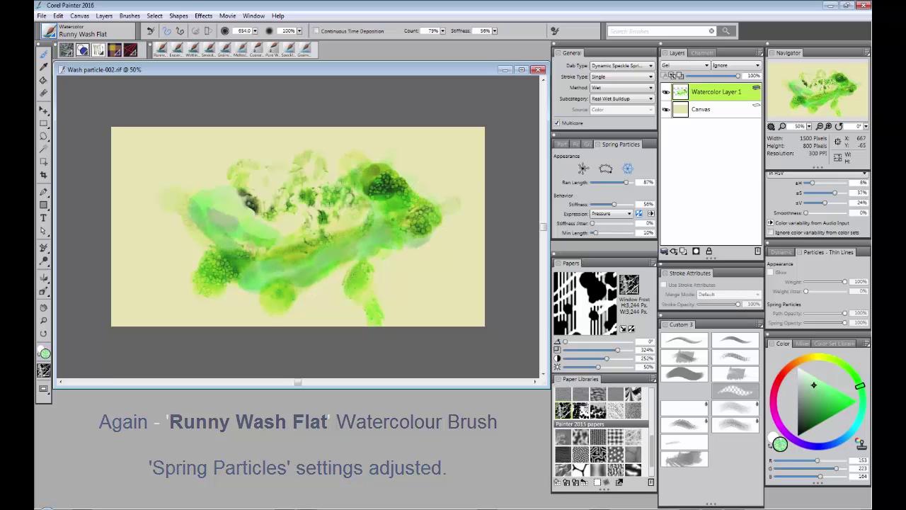
- Soften and blend the lower body diagonally from left to right with the Wetting Agent brush
{"action": "left_click", "coordinate": [48, 31]}
{"action": "left_click", "coordinate": [182, 295]}
{"action": "mouse_move", "coordinate": [227, 267]}
{"action": "left_mouse_down"}
{"action": "mouse_move", "coordinate": [244, 276]}
{"action": "mouse_move", "coordinate": [276, 265]}
{"action": "mouse_move", "coordinate": [390, 202]}
{"action": "left_mouse_up"}
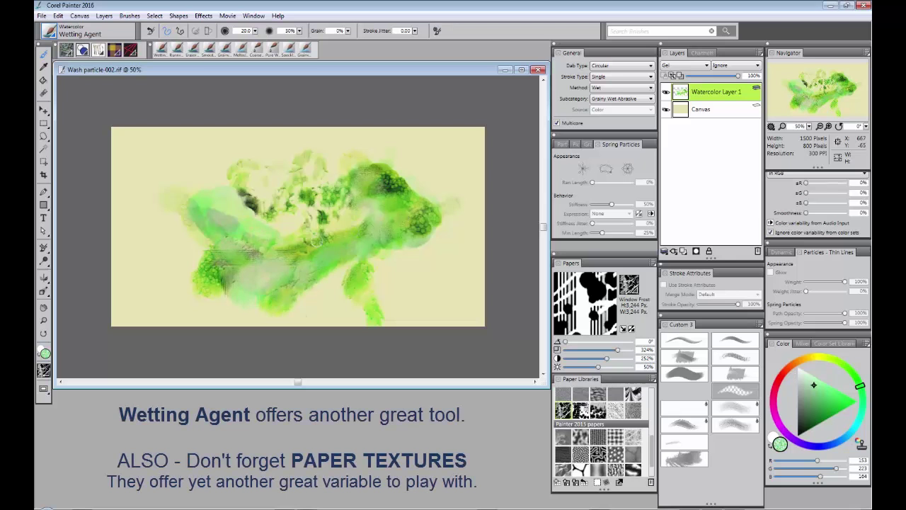
- Work the contrasty cell-pattern paper texture into the green shape with Wetting Agent, and select the Long String Rice paper
{"action": "left_click", "coordinate": [581, 469]}
{"action": "scroll", "coordinate": [637, 427], "scroll_direction": "down", "scroll_amount": 1}
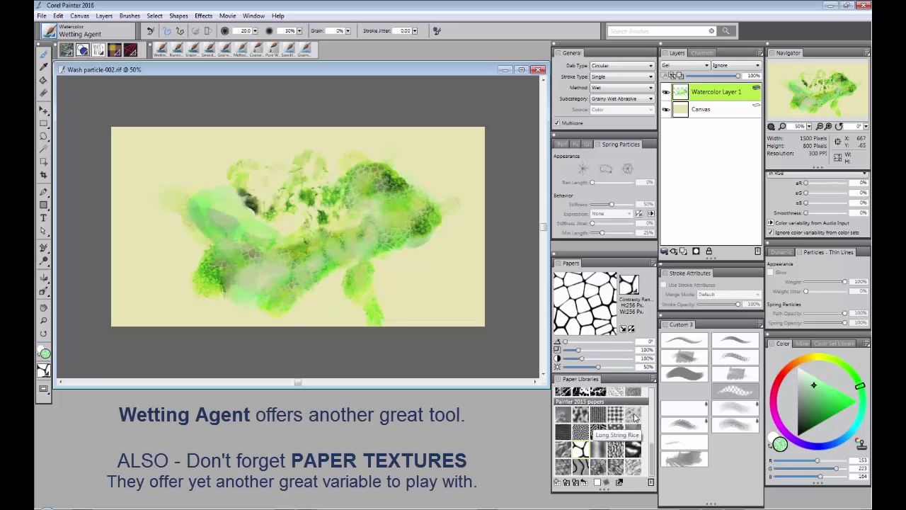
{"action": "left_click", "coordinate": [634, 414]}
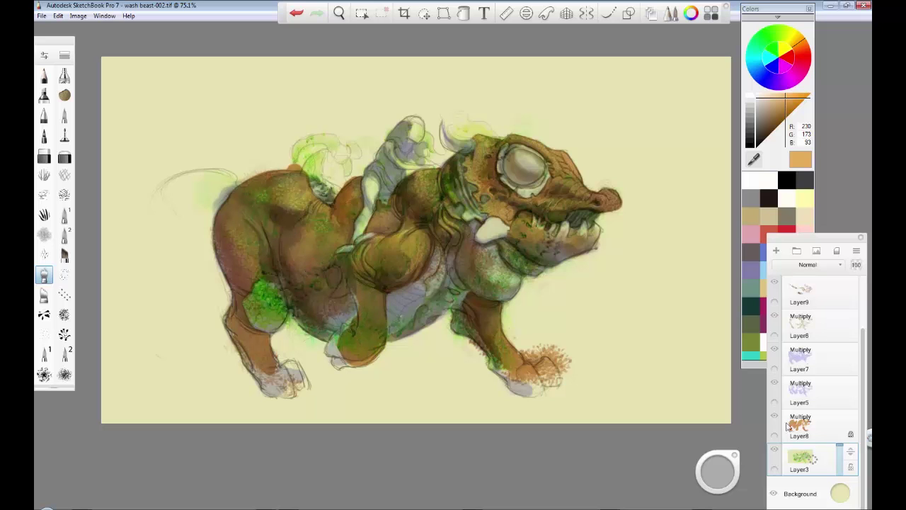
- In Autodesk SketchBook Pro, select the beast's Layer8 and speckle it in brown (155, 112, 61) and tan (227, 195, 125)
{"action": "left_click", "coordinate": [850, 437]}
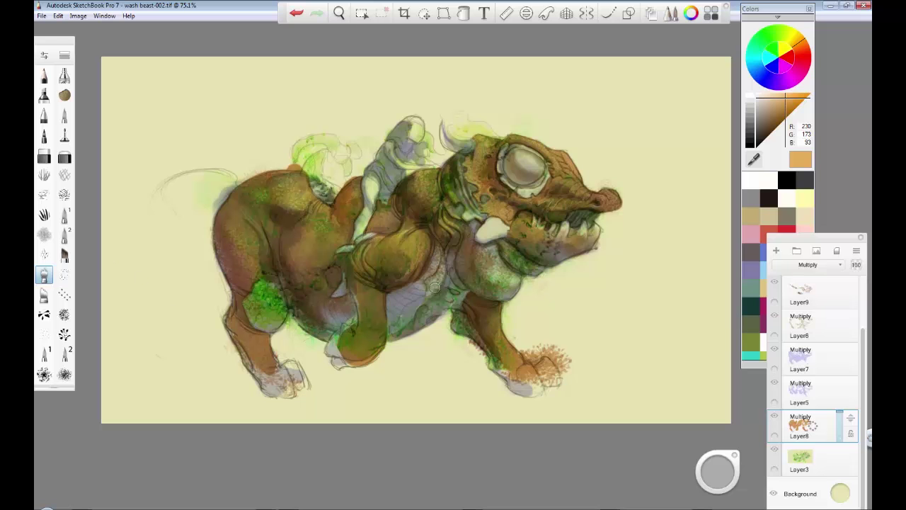
{"action": "left_click", "coordinate": [44, 254]}
{"action": "left_click", "coordinate": [777, 114]}
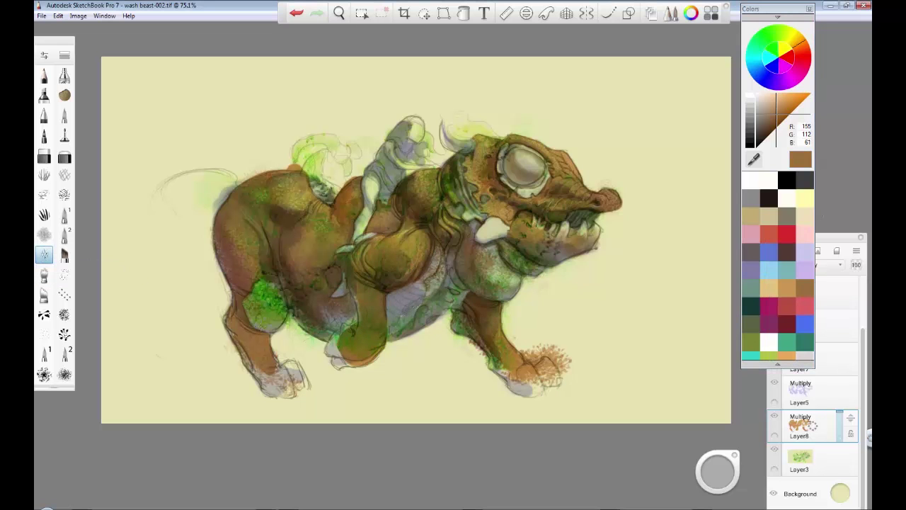
{"action": "left_click", "coordinate": [769, 288]}
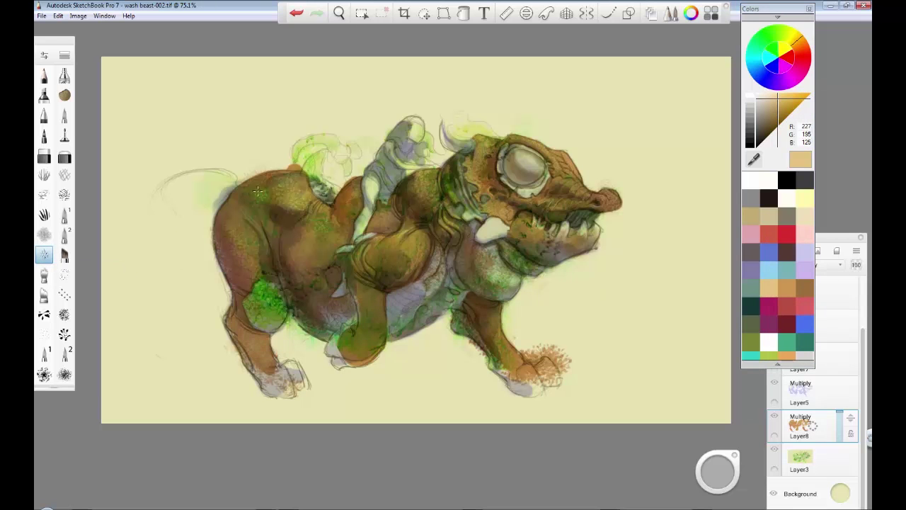
- Blend the beast's body colours, alternating between Layer3 and Layer8
{"action": "left_click", "coordinate": [808, 457]}
{"action": "left_click", "coordinate": [44, 275]}
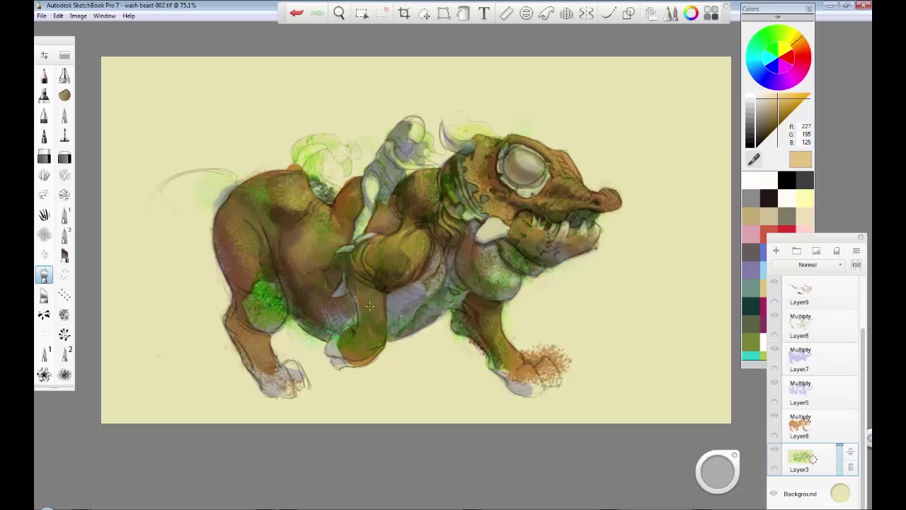
{"action": "key", "text": "Page_Up"}
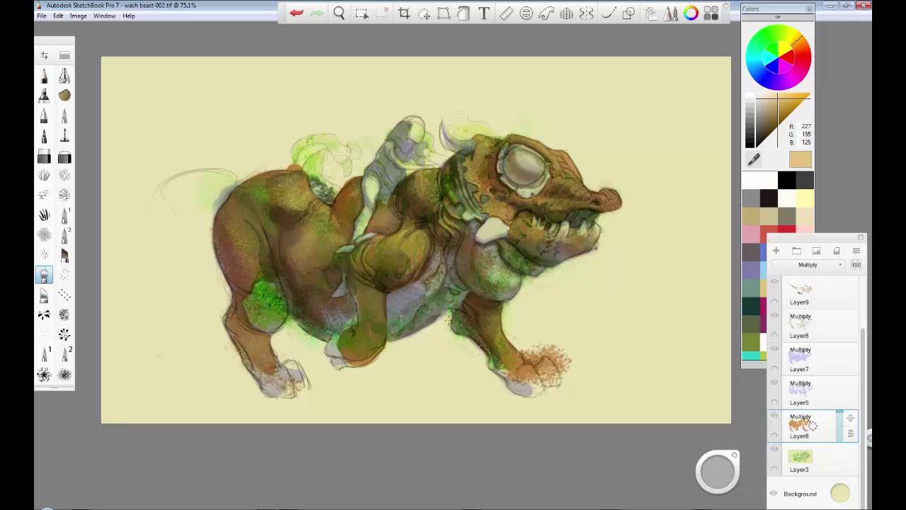
{"action": "key", "text": "alt+bracketleft"}
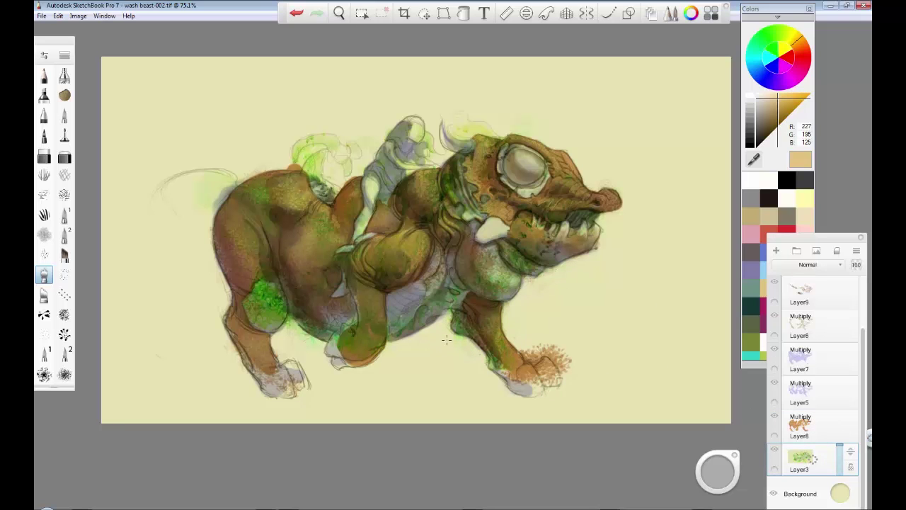
- Sample the cream background colour (231, 227, 179) and clean up the beast's outer edges on Layer3
{"action": "left_click", "coordinate": [63, 220]}
{"action": "left_click", "coordinate": [656, 386], "text": "alt"}
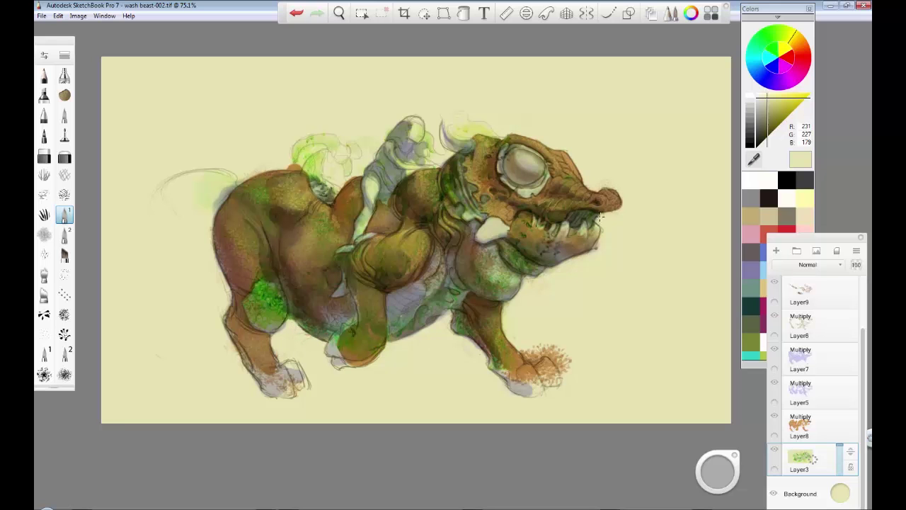
- Add a layer above Layer3 and paint highlights on the front leg in tan (206, 183, 127) and near-white (255, 253, 243)
{"action": "left_click_drag", "start_coordinate": [815, 459], "coordinate": [823, 434]}
{"action": "left_click", "coordinate": [392, 258], "text": "alt"}
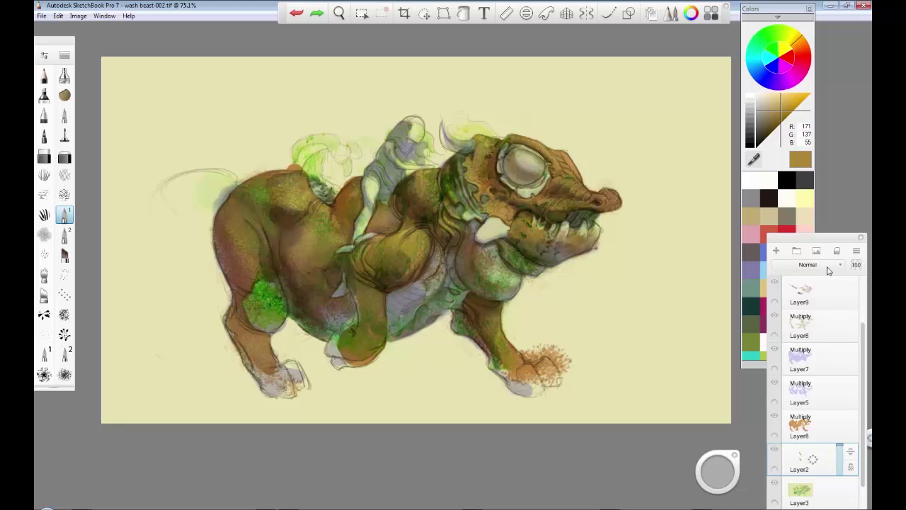
{"action": "left_click", "coordinate": [772, 102]}
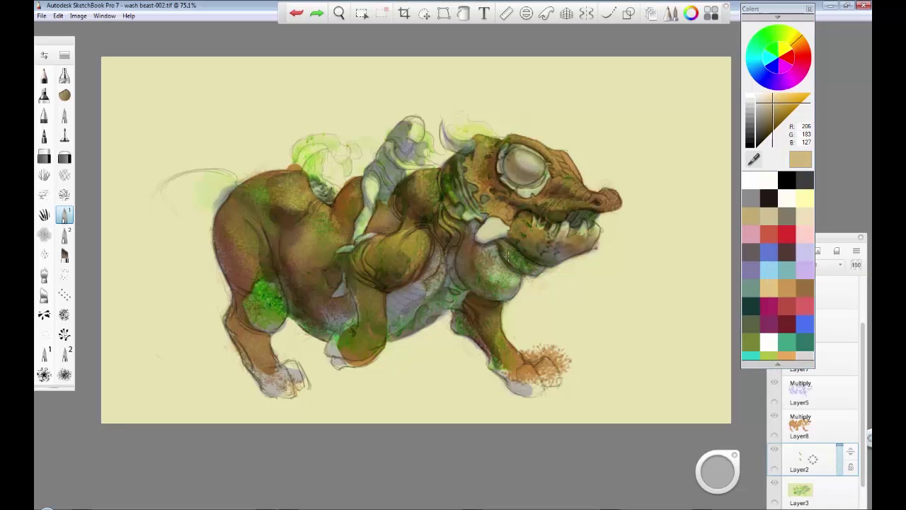
{"action": "left_click", "coordinate": [769, 182]}
{"action": "left_click", "coordinate": [359, 268]}
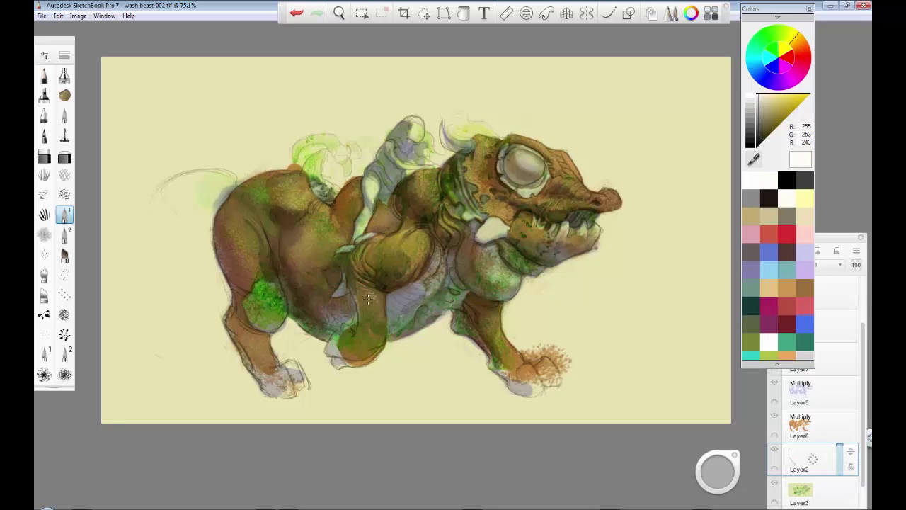
- Stipple near-white speckled highlights over the beast's flank, hind knee, throat, jaw, snout and shoulder
{"action": "key", "text": "s"}
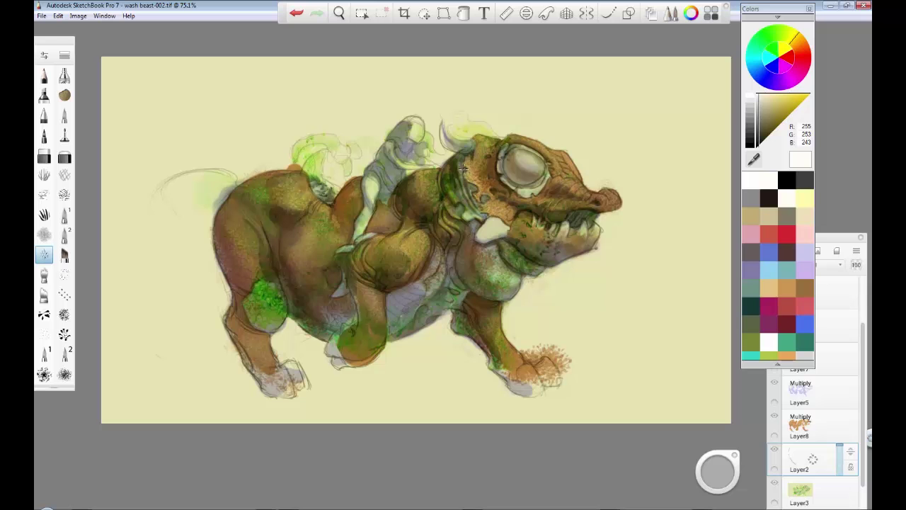
{"action": "mouse_move", "coordinate": [317, 224]}
{"action": "left_mouse_down"}
{"action": "mouse_move", "coordinate": [307, 253]}
{"action": "mouse_move", "coordinate": [318, 225]}
{"action": "left_mouse_up"}
{"action": "mouse_move", "coordinate": [267, 284]}
{"action": "left_mouse_down"}
{"action": "mouse_move", "coordinate": [274, 303]}
{"action": "mouse_move", "coordinate": [243, 257]}
{"action": "mouse_move", "coordinate": [241, 224]}
{"action": "mouse_move", "coordinate": [267, 222]}
{"action": "left_mouse_up"}
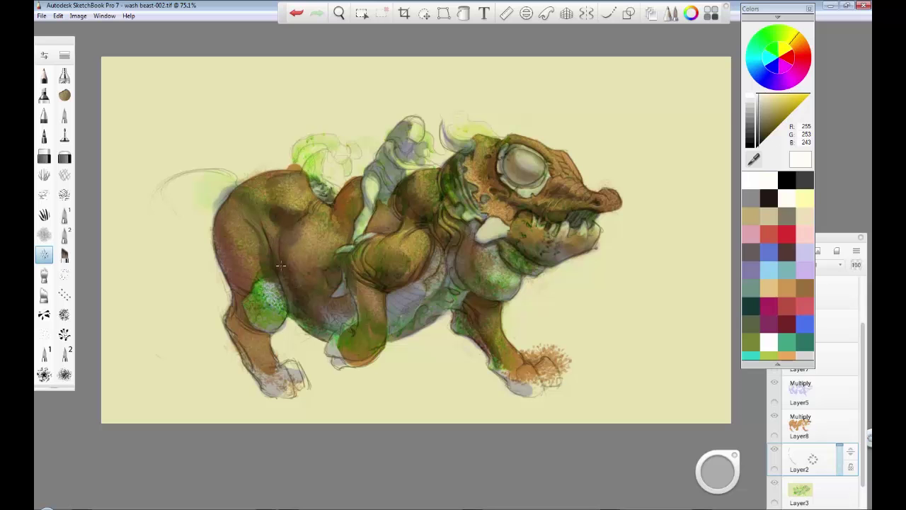
{"action": "left_click_drag", "start_coordinate": [258, 296], "coordinate": [278, 311]}
{"action": "mouse_move", "coordinate": [491, 270]}
{"action": "left_mouse_down"}
{"action": "mouse_move", "coordinate": [482, 257]}
{"action": "mouse_move", "coordinate": [509, 281]}
{"action": "left_mouse_up"}
{"action": "mouse_move", "coordinate": [533, 235]}
{"action": "left_mouse_down"}
{"action": "mouse_move", "coordinate": [545, 239]}
{"action": "mouse_move", "coordinate": [527, 218]}
{"action": "mouse_move", "coordinate": [517, 227]}
{"action": "left_mouse_up"}
{"action": "left_click_drag", "start_coordinate": [562, 204], "coordinate": [550, 201]}
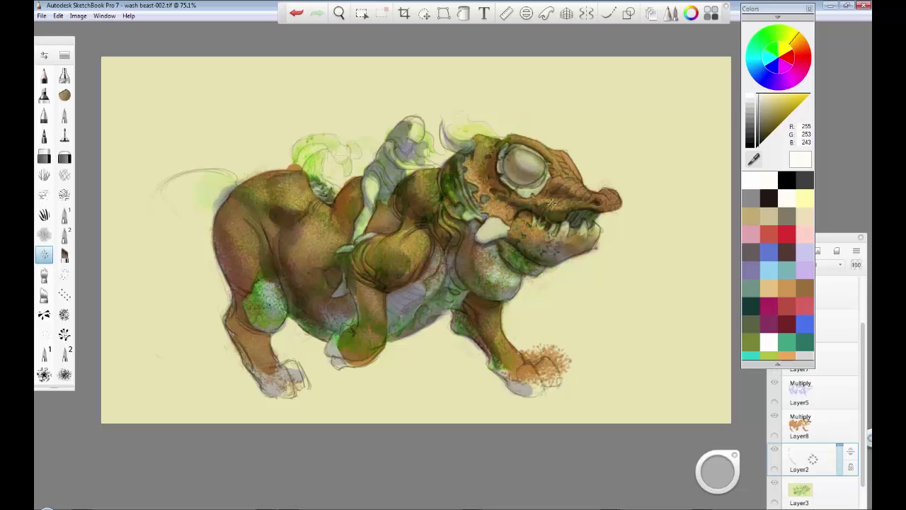
{"action": "mouse_move", "coordinate": [431, 195]}
{"action": "left_mouse_down"}
{"action": "mouse_move", "coordinate": [436, 172]}
{"action": "mouse_move", "coordinate": [437, 191]}
{"action": "mouse_move", "coordinate": [421, 190]}
{"action": "mouse_move", "coordinate": [446, 193]}
{"action": "mouse_move", "coordinate": [445, 173]}
{"action": "mouse_move", "coordinate": [461, 193]}
{"action": "left_mouse_up"}
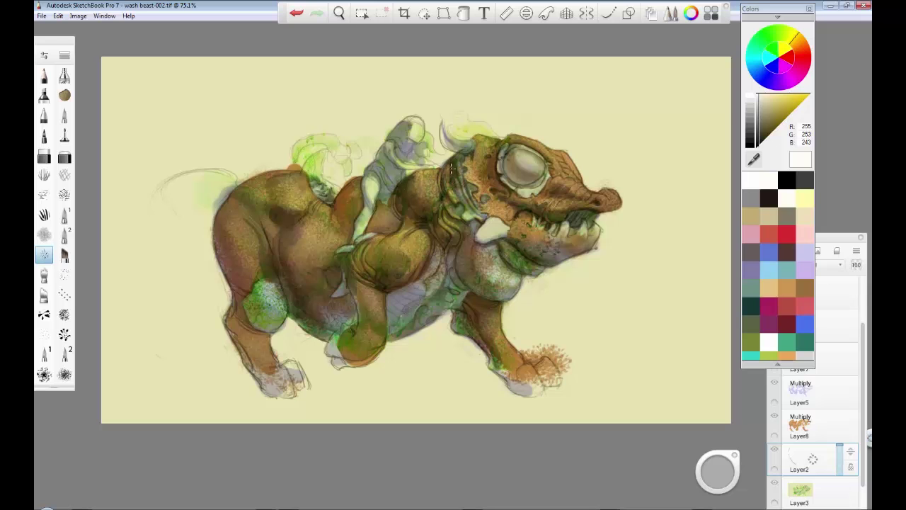
- Paint near-white pencil highlights on the tusk and teeth, and airbrush a soft highlight on the eye
{"action": "left_click", "coordinate": [44, 75]}
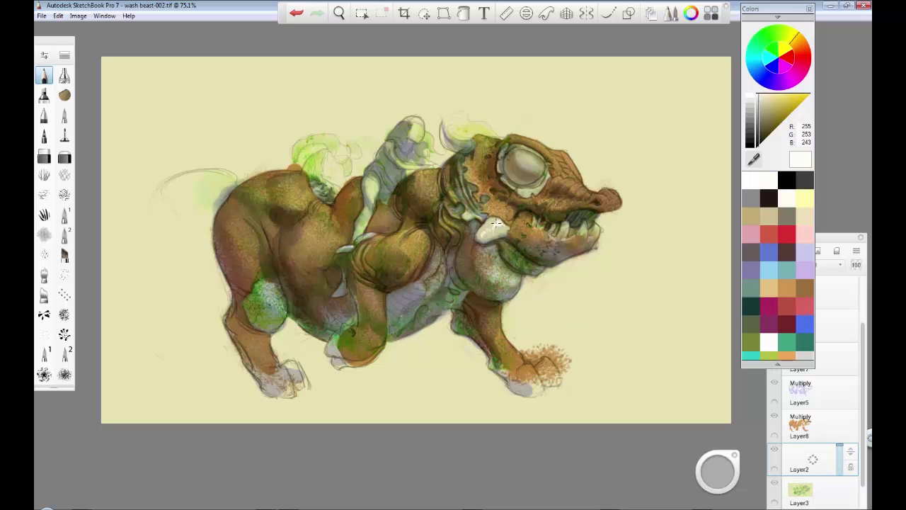
{"action": "left_click", "coordinate": [43, 234]}
{"action": "left_click_drag", "start_coordinate": [531, 164], "coordinate": [538, 173]}
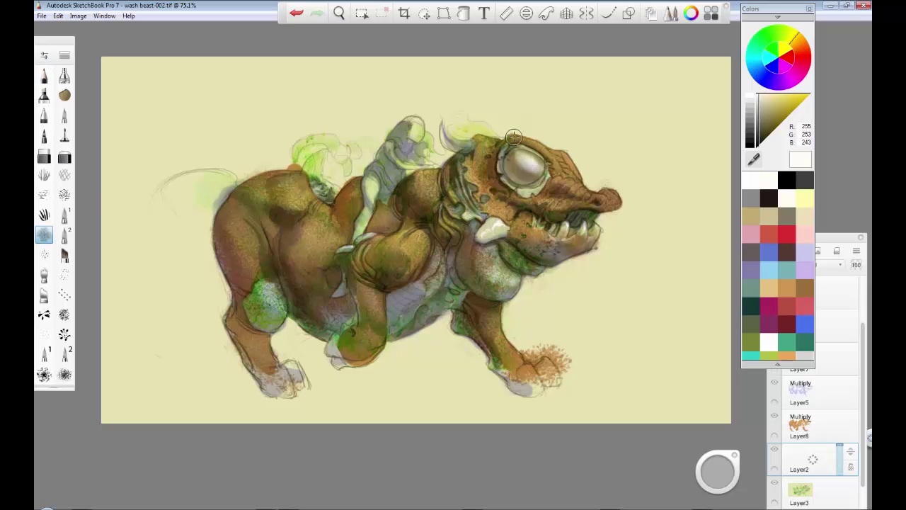
- Refine the head's near-white highlights with the pencil and add fine speckles beneath the jaw
{"action": "left_click", "coordinate": [45, 77]}
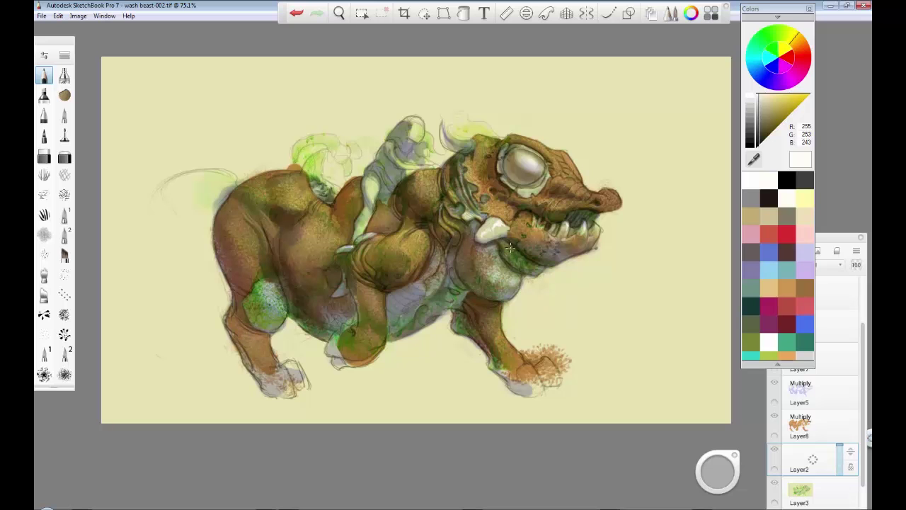
{"action": "left_click", "coordinate": [64, 274]}
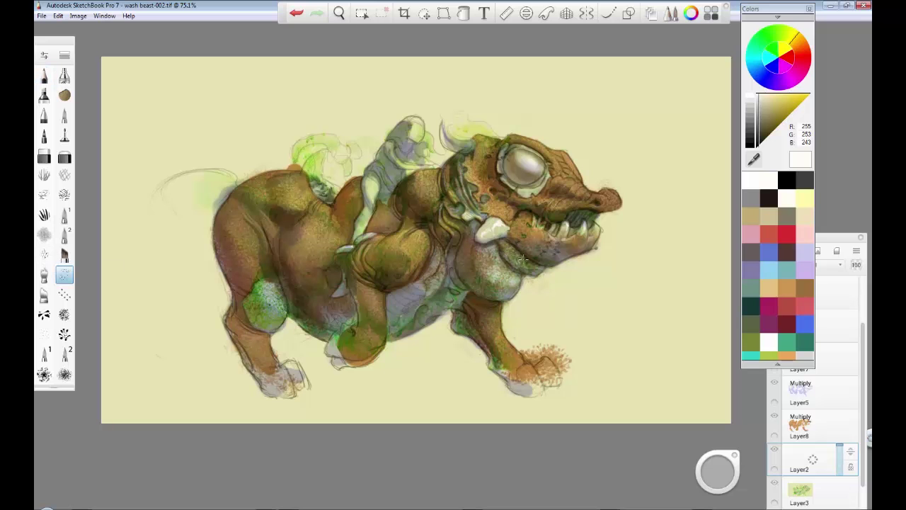